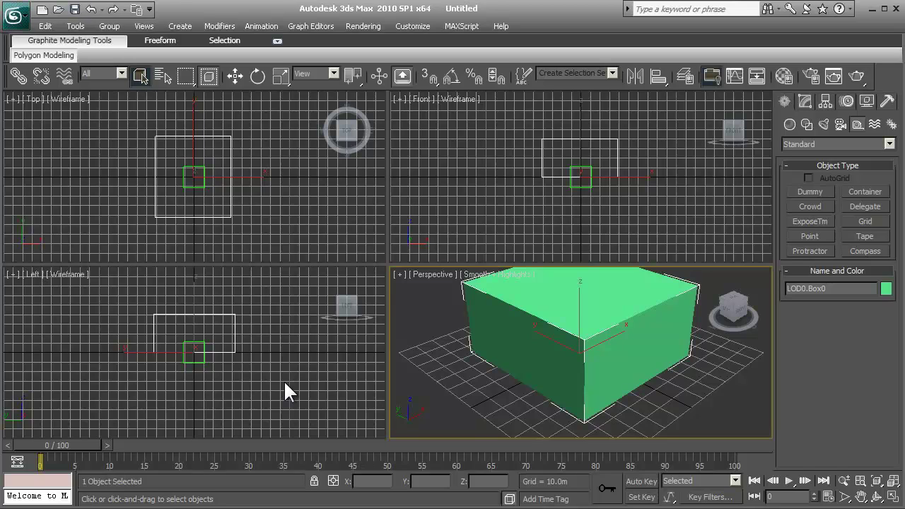
- Place a Dummy01 helper at the base corner of the box in the Left viewport, then select LOD0.Box0
left_click_drag(202, 361, 202, 361)
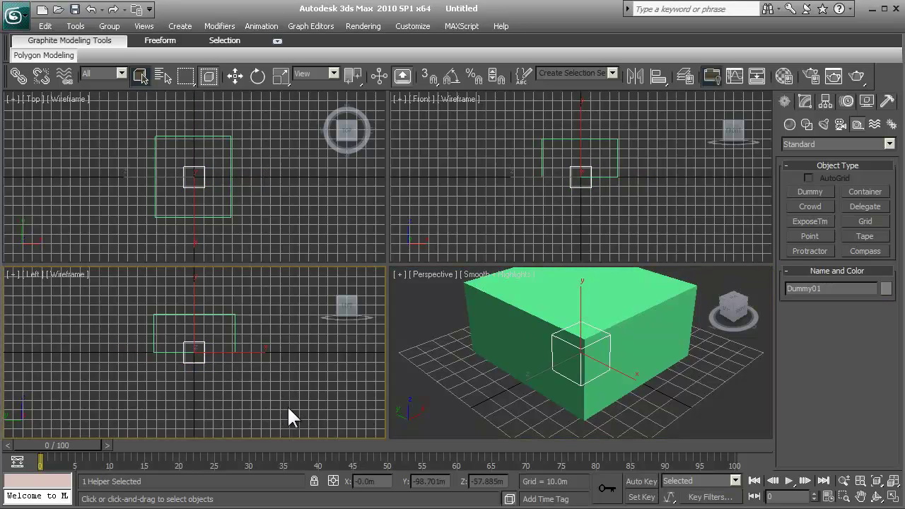
left_click(491, 314)
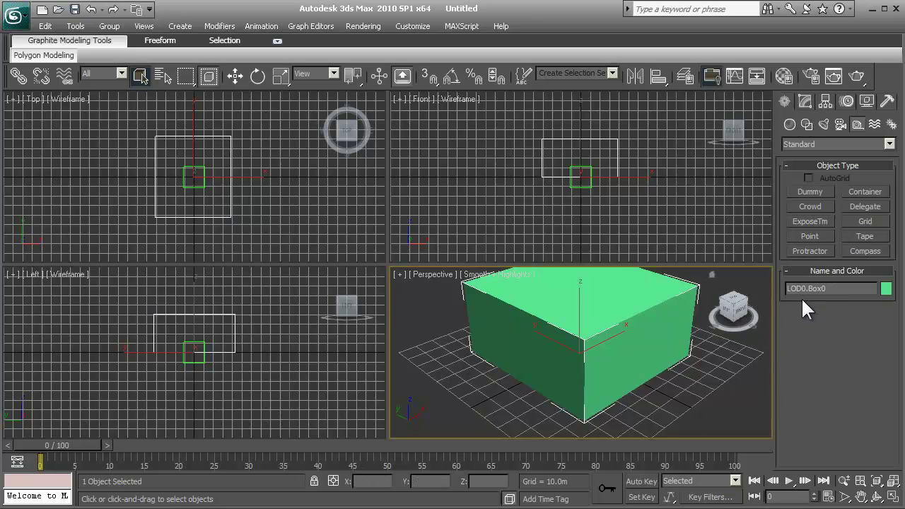
- Link LOD0.Box0 to Dummy01 as its parent using Select and Link and the Select Parent list
left_click(20, 77)
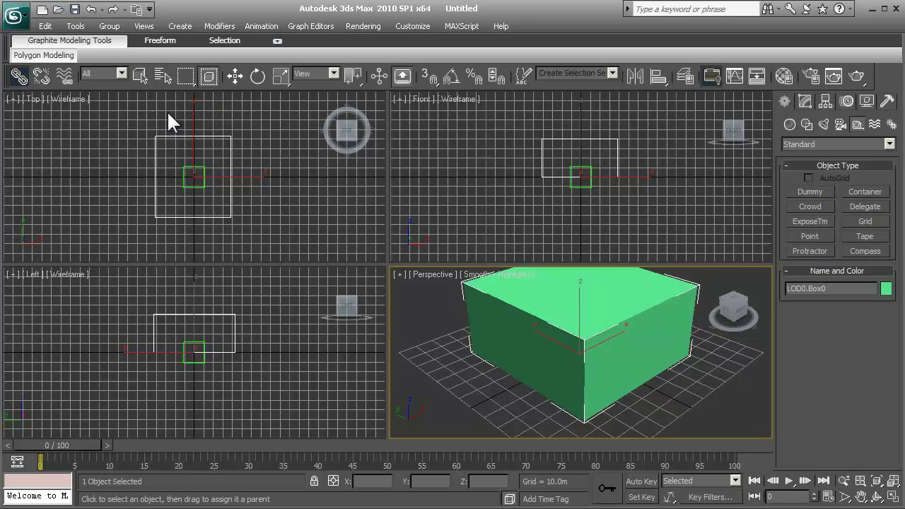
key("h")
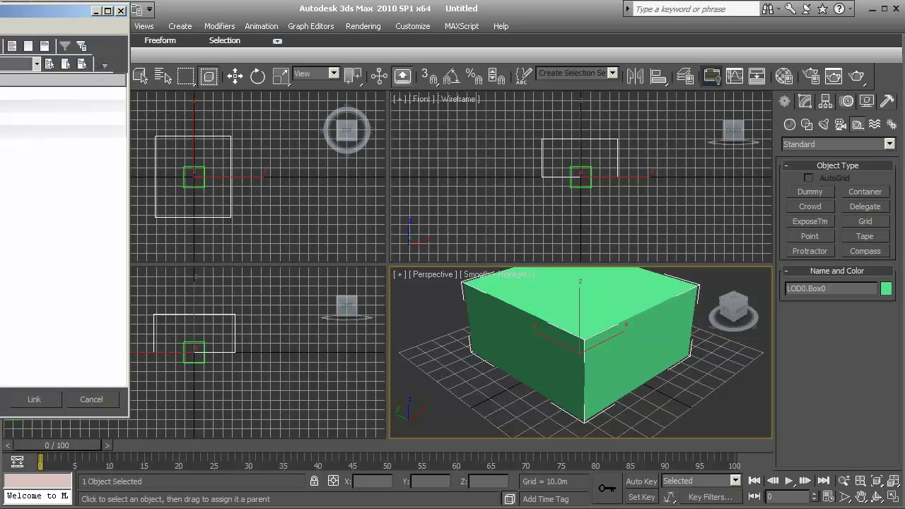
left_click_drag(21, 11, 357, 43)
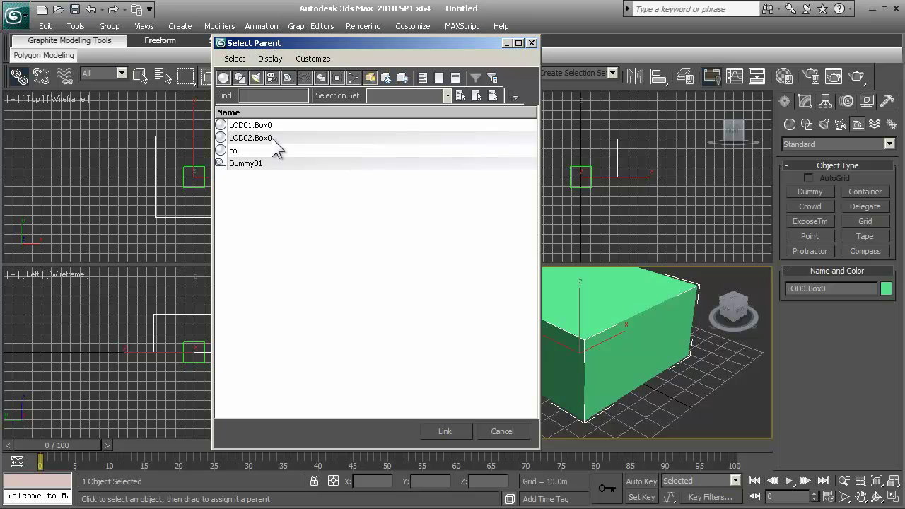
left_click(242, 165)
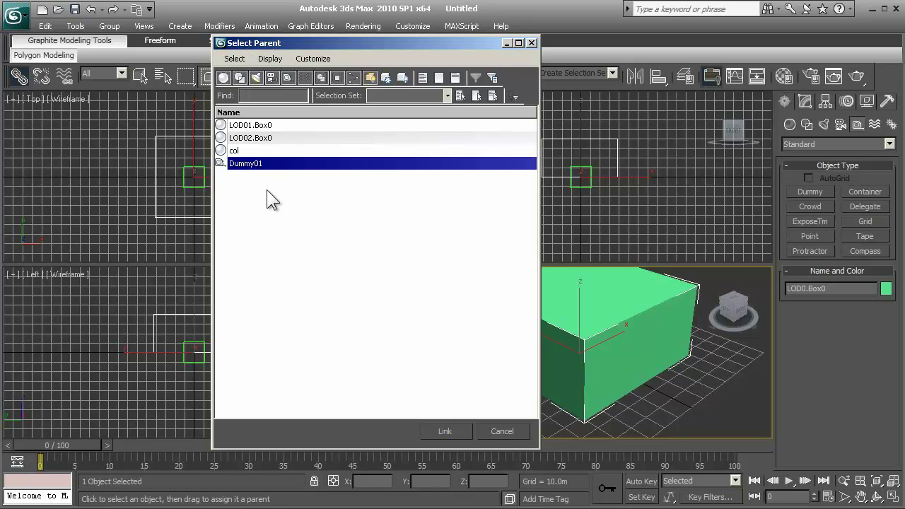
left_click(444, 431)
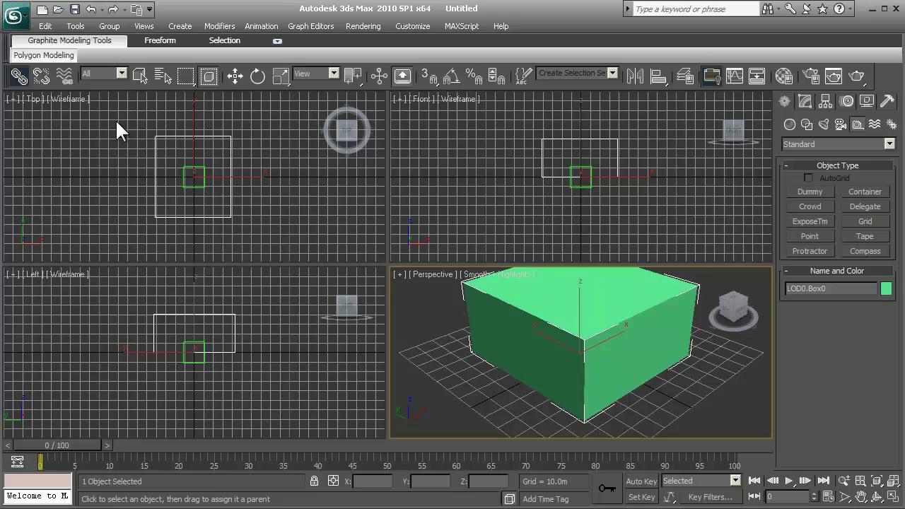
- Link the LOD01.Box0 box to Dummy01 as its parent
left_click(164, 73)
left_click_drag(20, 17, 376, 49)
left_click(447, 435)
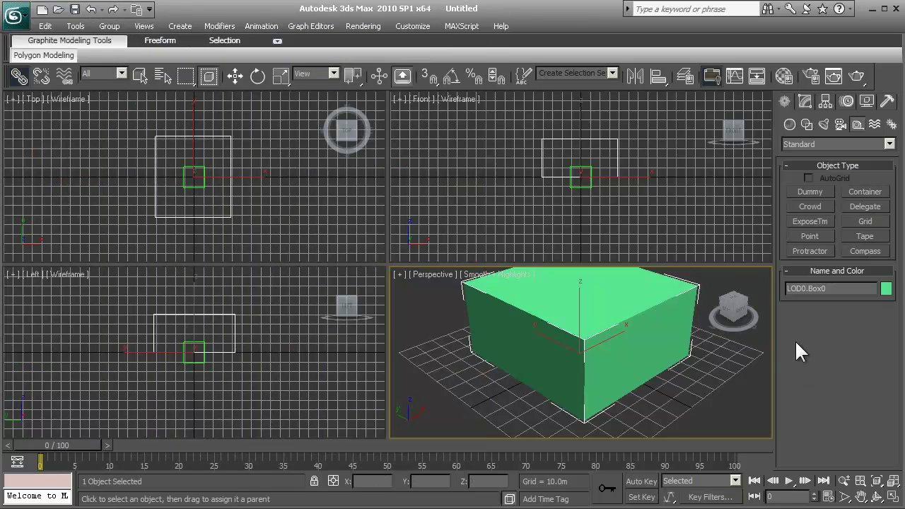
left_click(652, 324)
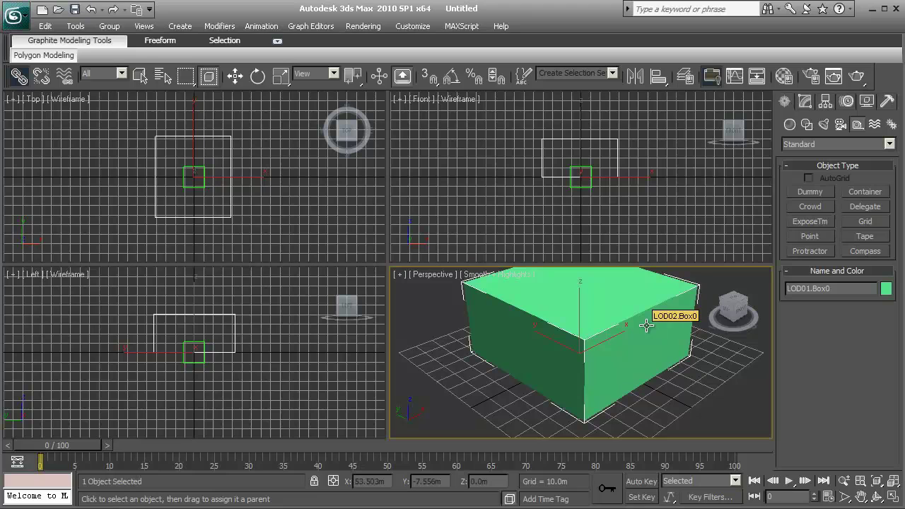
key("h")
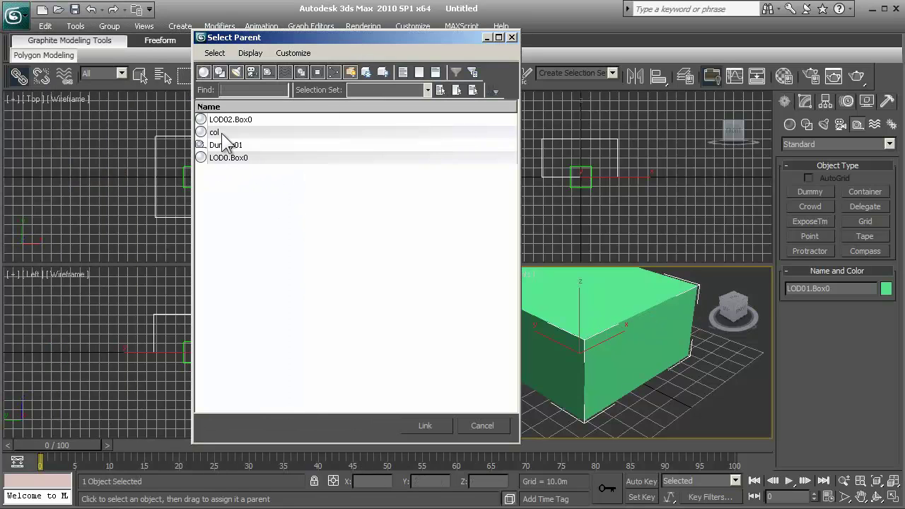
left_click(225, 145)
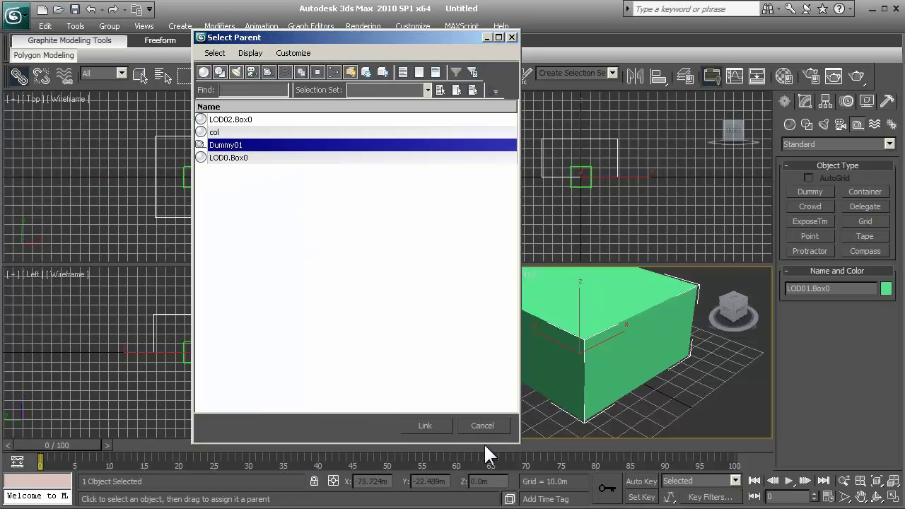
left_click(434, 425)
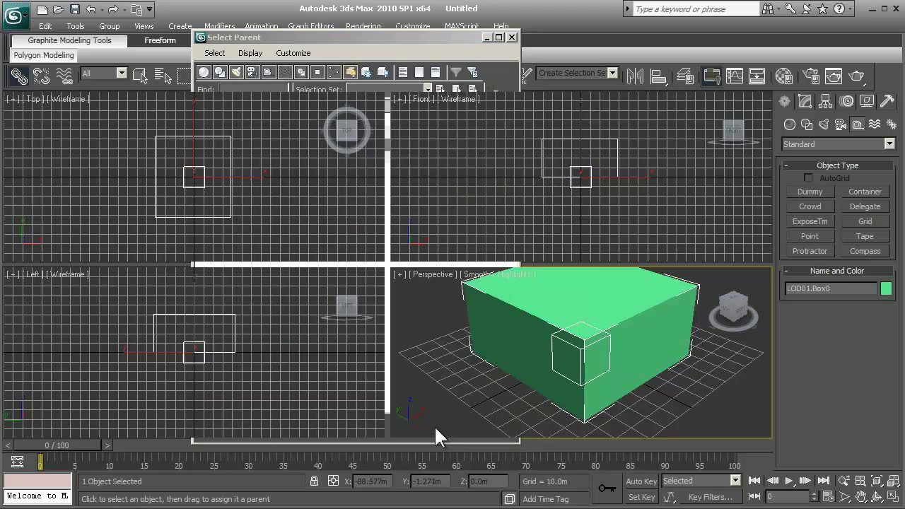
- Link LOD02.Box0 and the col object to Dummy01 as their parent
left_click(637, 341)
key("h")
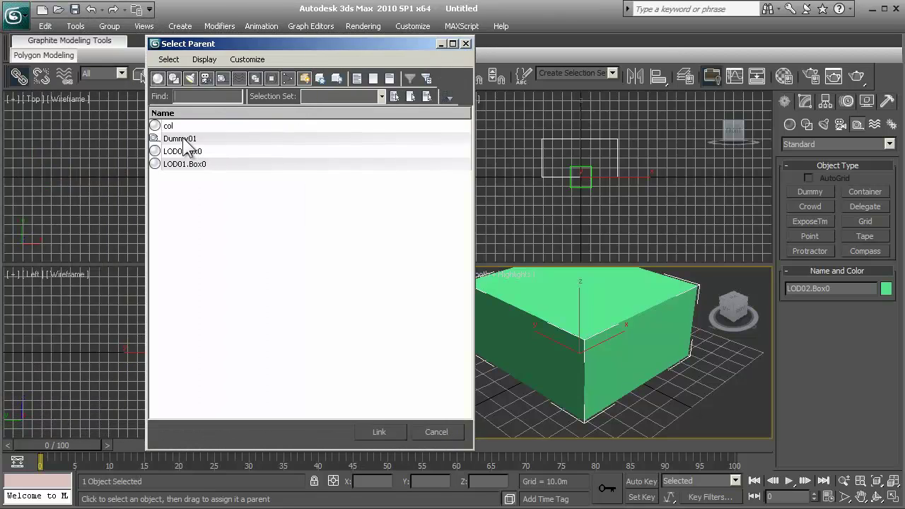
left_click(180, 138)
left_click(380, 432)
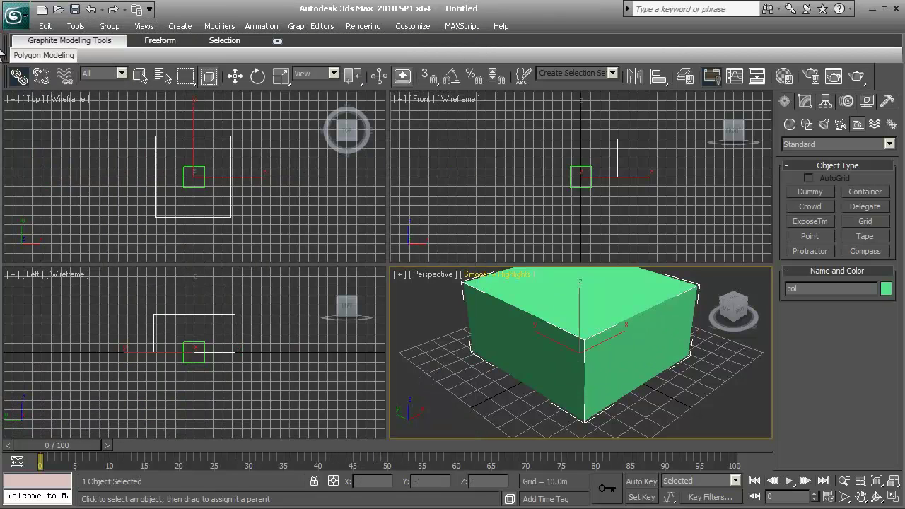
left_click(162, 75)
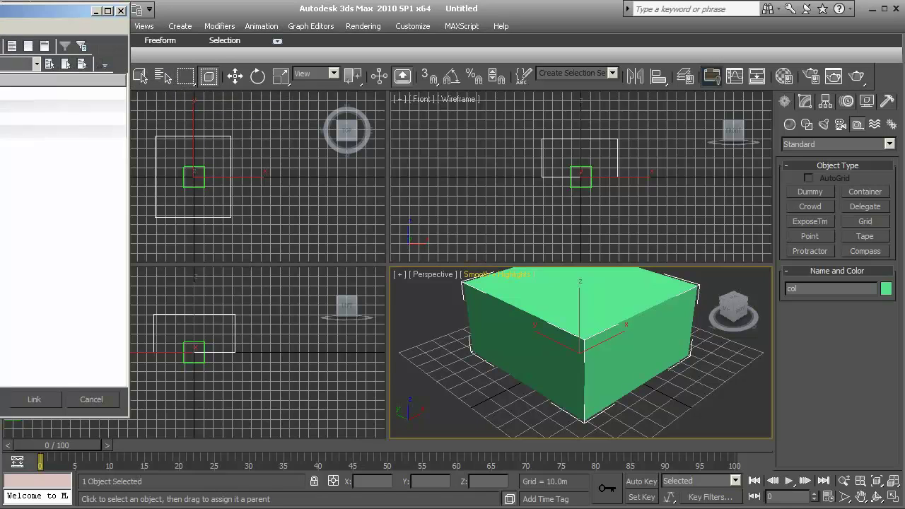
left_click_drag(63, 13, 373, 69)
left_click(235, 153)
left_click(440, 453)
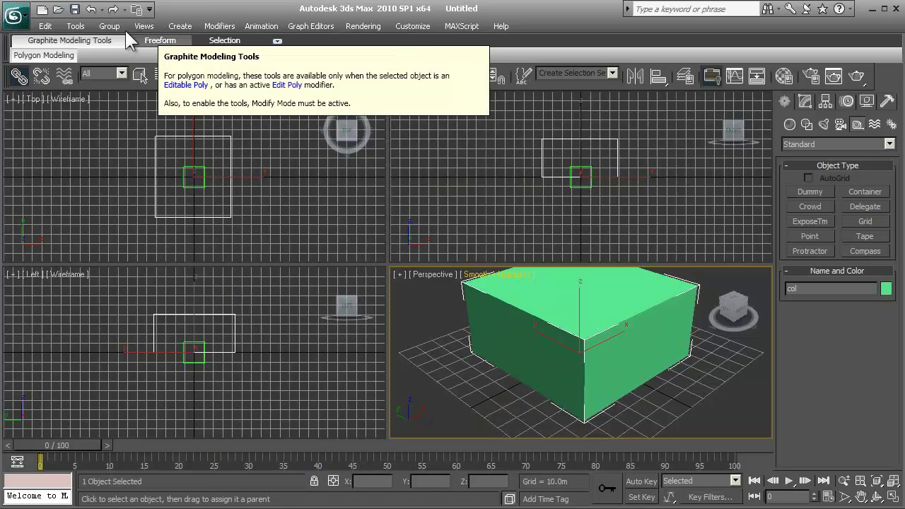
left_click(139, 74)
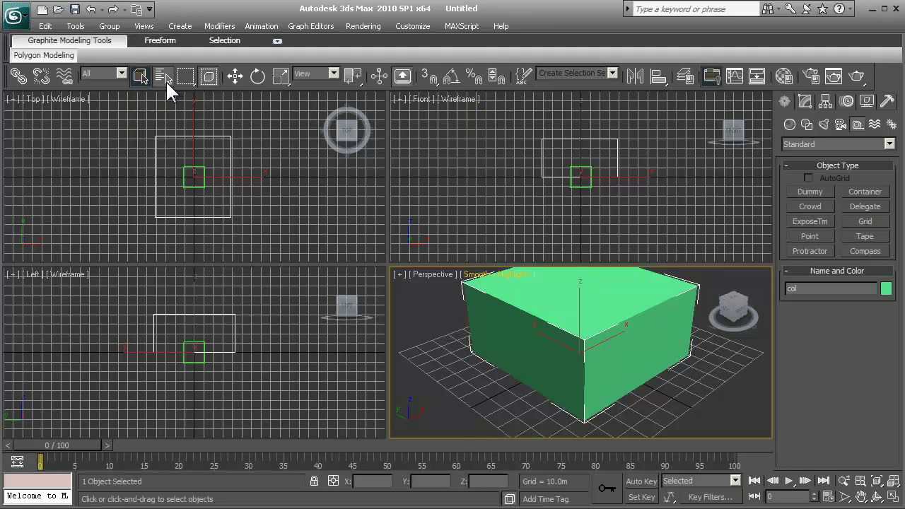
left_click(167, 79)
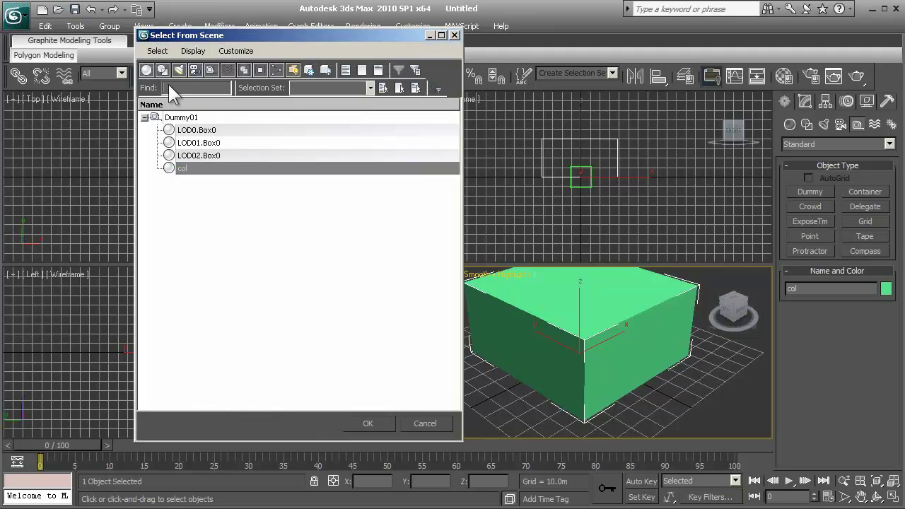
left_click(145, 117)
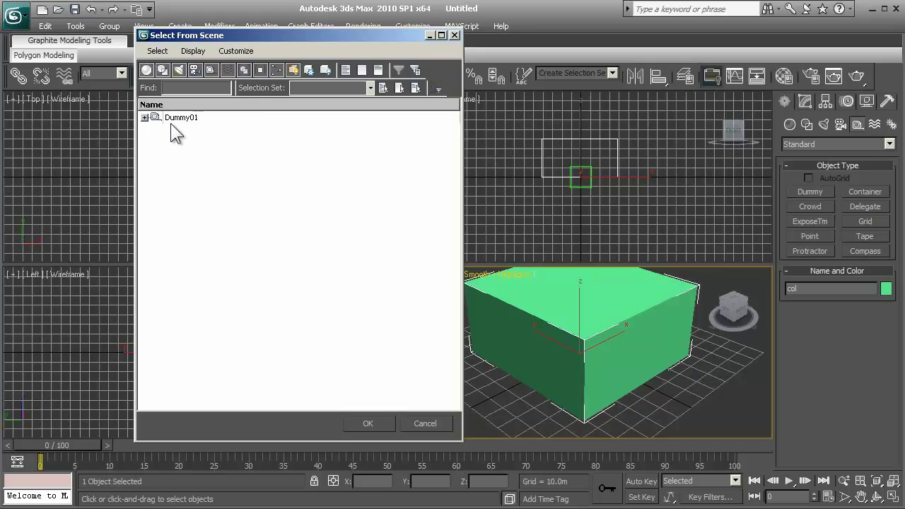
left_click(145, 118)
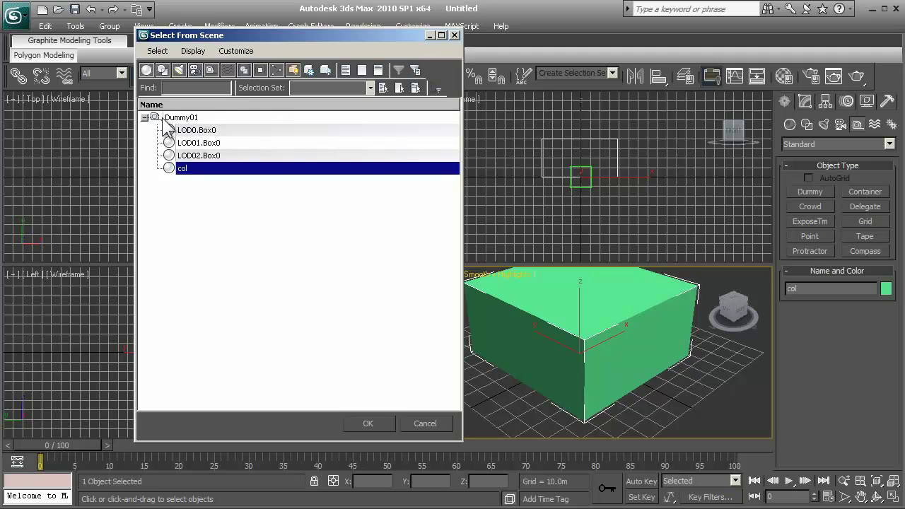
left_click(369, 425)
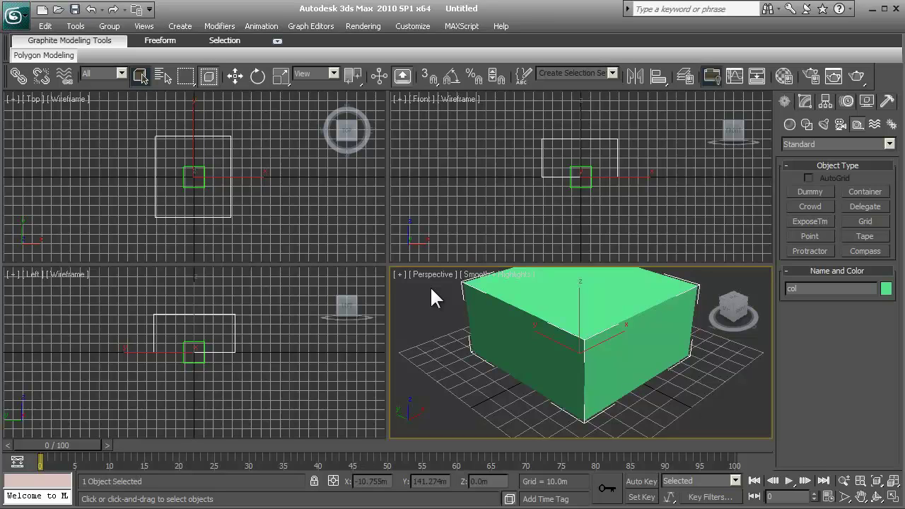
- Select the Dummy01 helper and open its Object Properties from the Edit menu
left_click(45, 26)
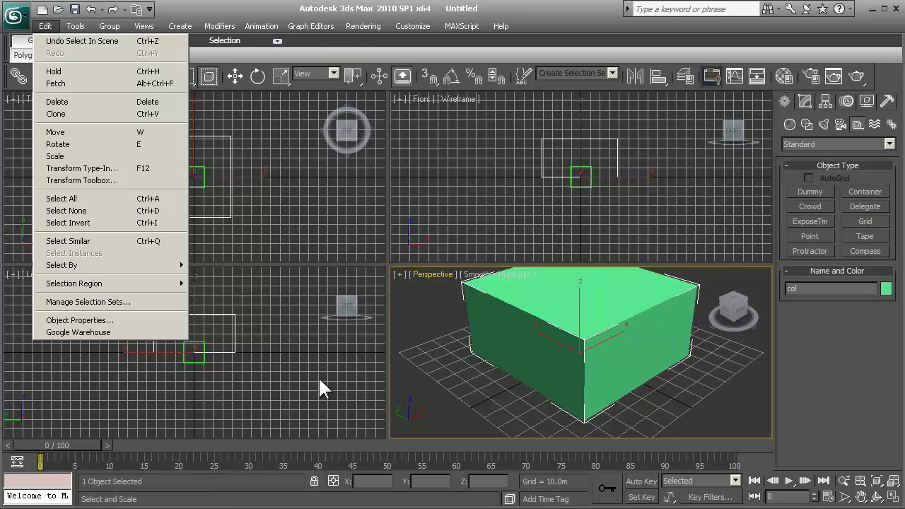
left_click(202, 362)
left_click(196, 353)
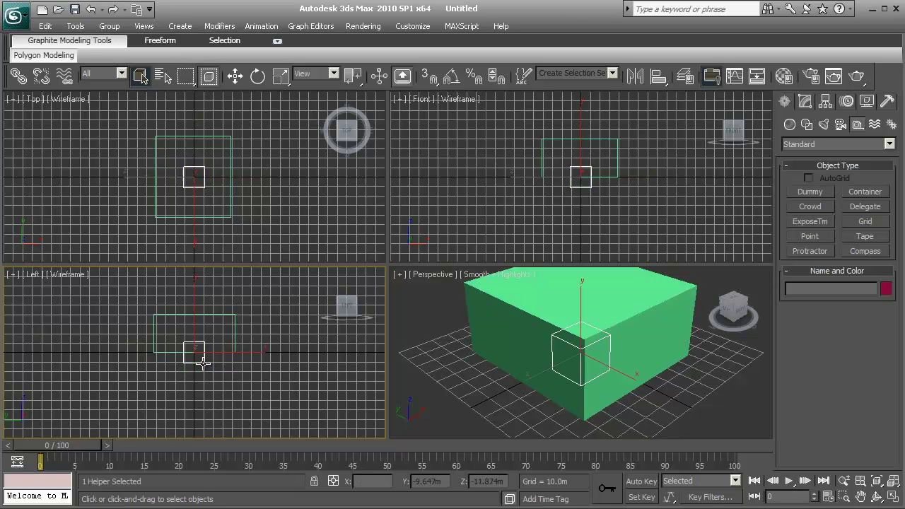
left_click(45, 26)
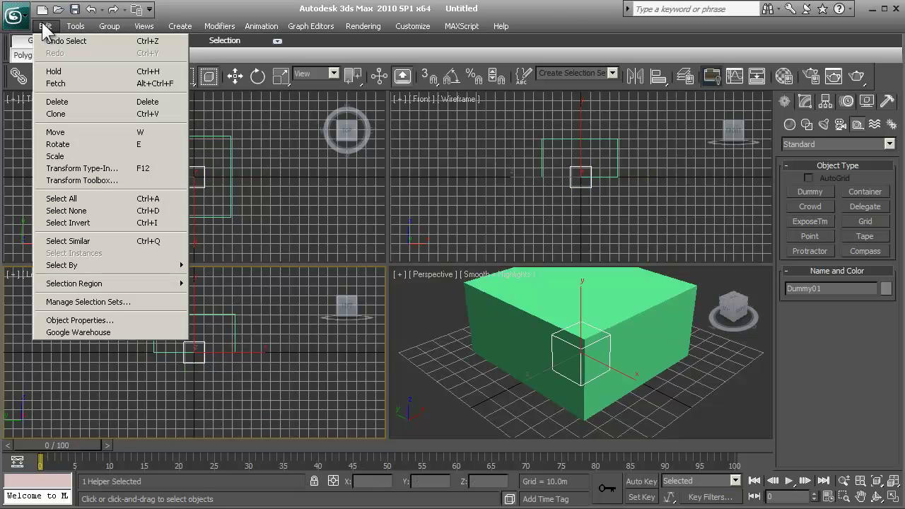
left_click(98, 321)
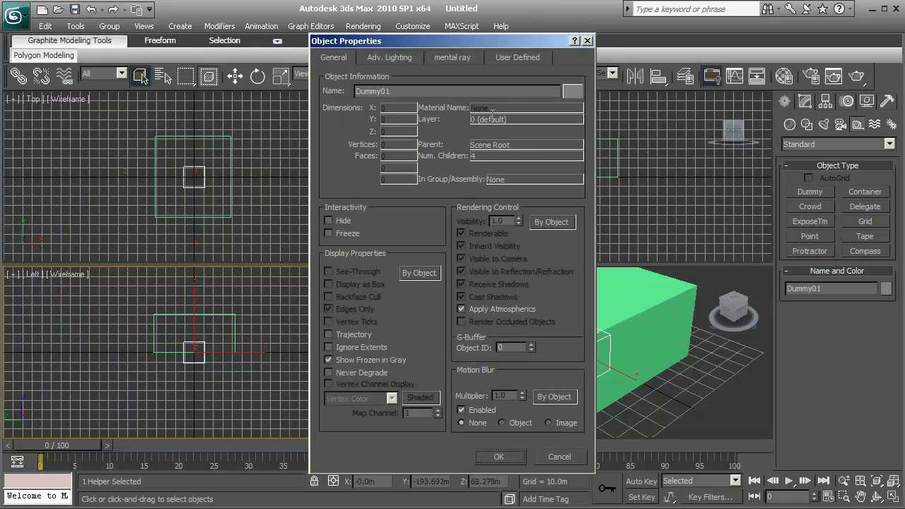
- Paste LOD0 = 75, LOD1 = 200, LOD2 = 700 into Dummy01's User Defined properties and confirm
left_click(517, 56)
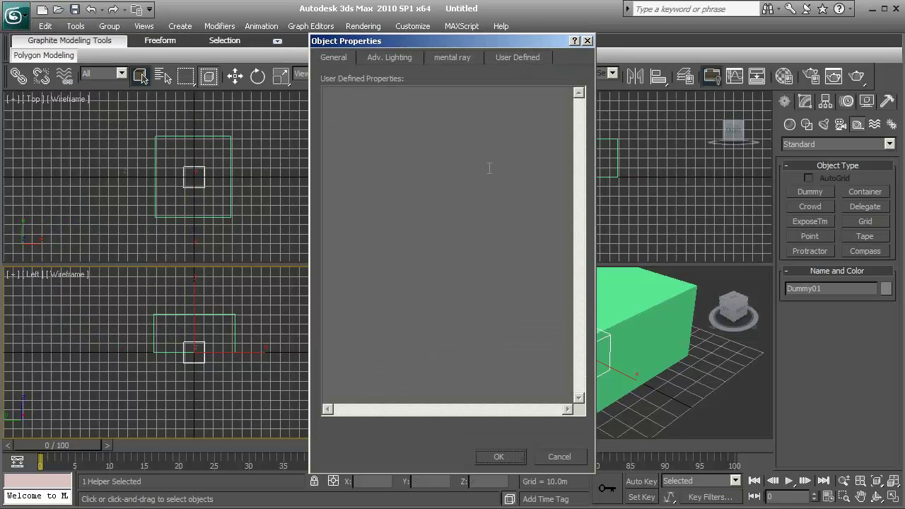
right_click(325, 92)
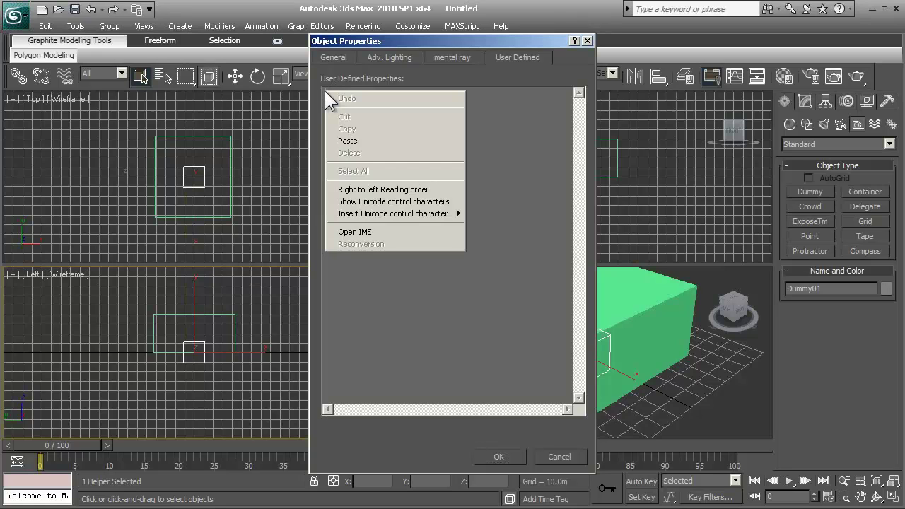
left_click(362, 142)
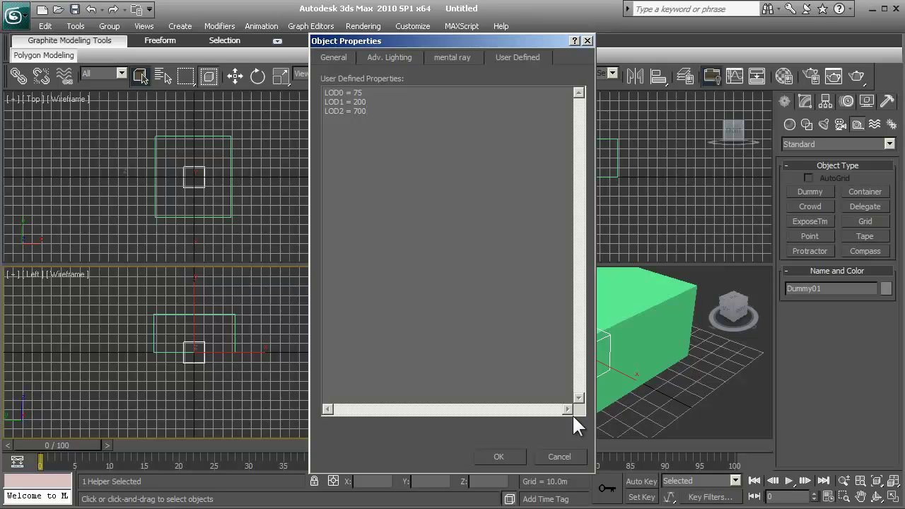
left_click(499, 457)
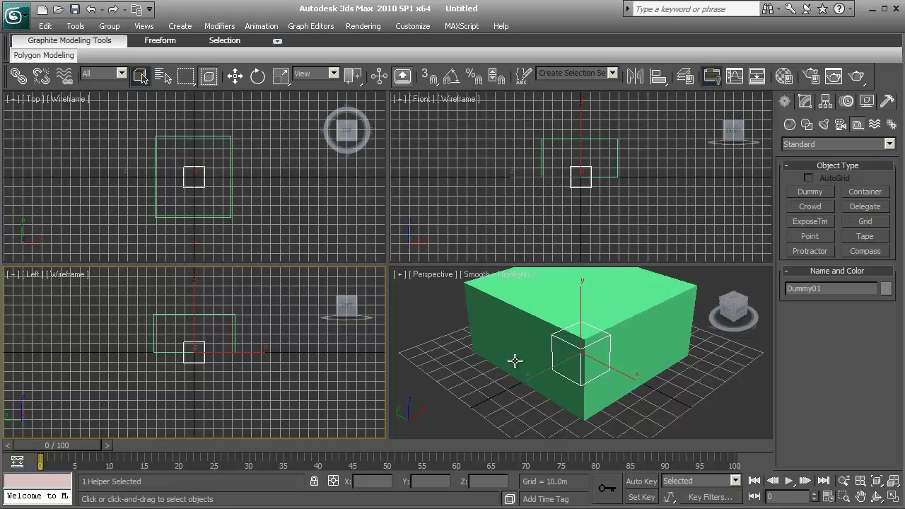